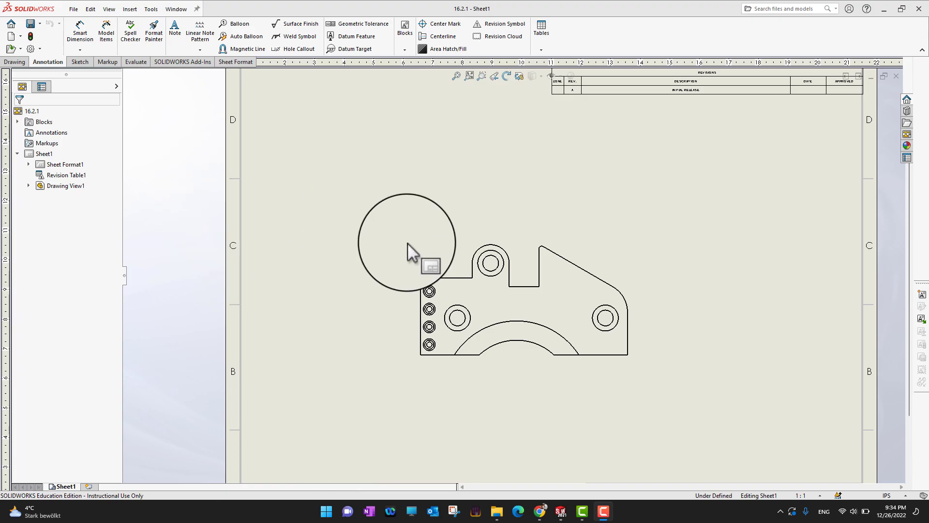
Switch the Smart Dimension tool to Horizontal Ordinate Dimension.
scroll(434, 263, down, 2)
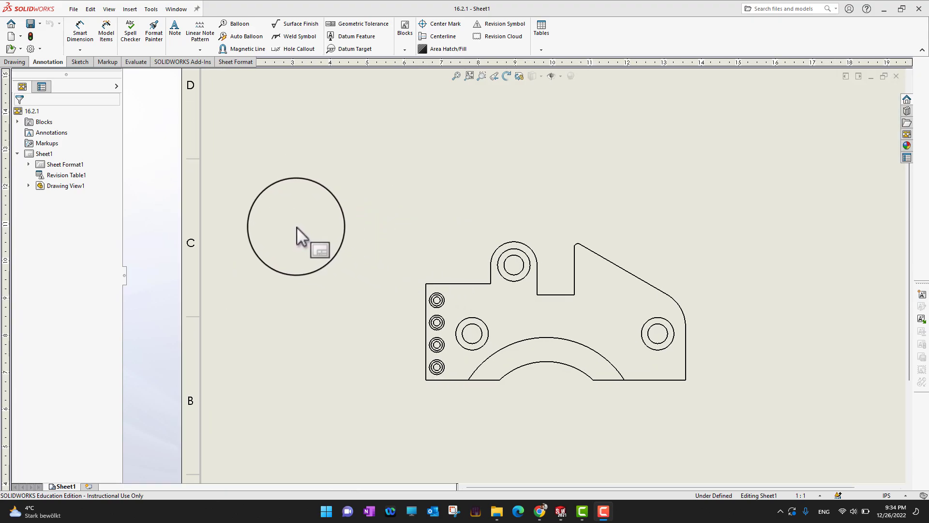
scroll(297, 228, up, 2)
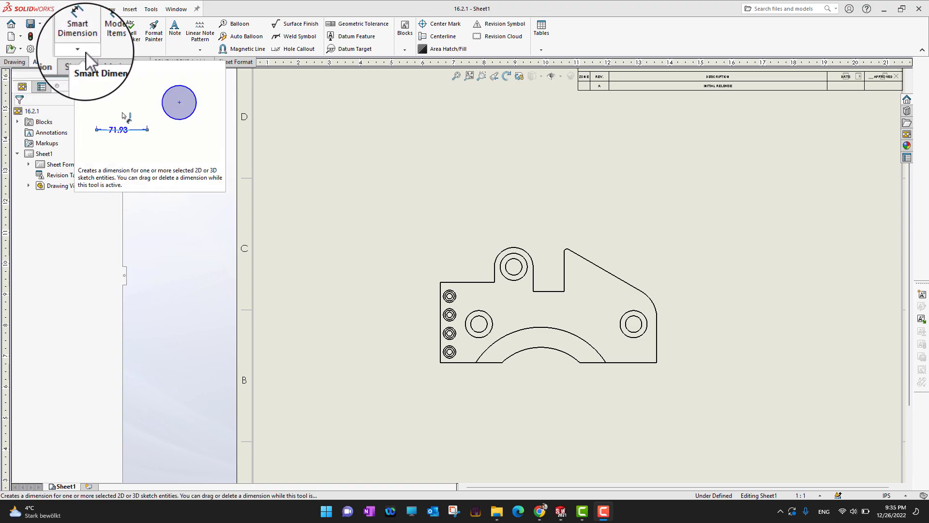
click(77, 50)
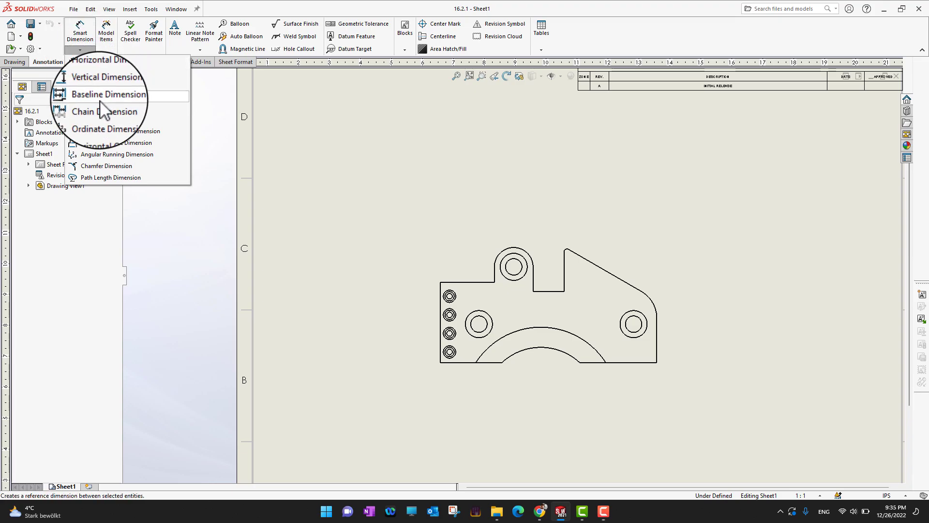
click(110, 136)
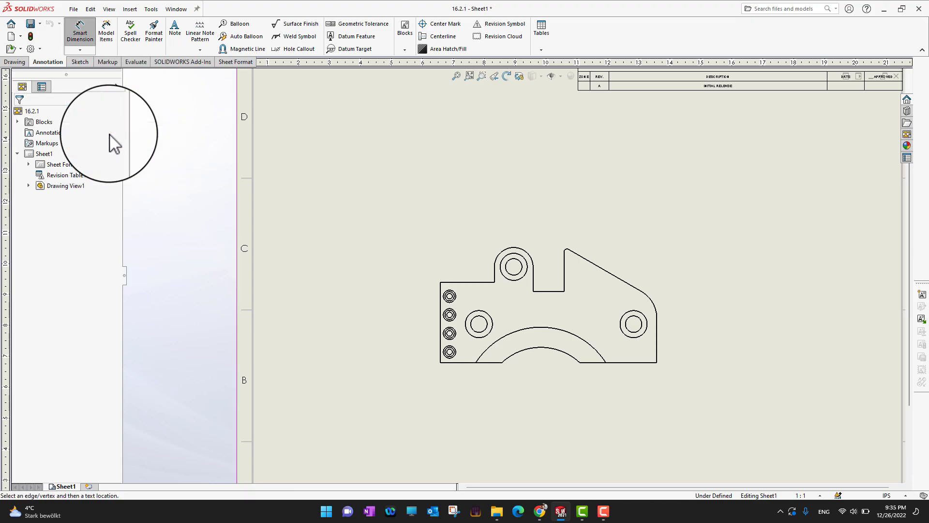
scroll(536, 297, down, 3)
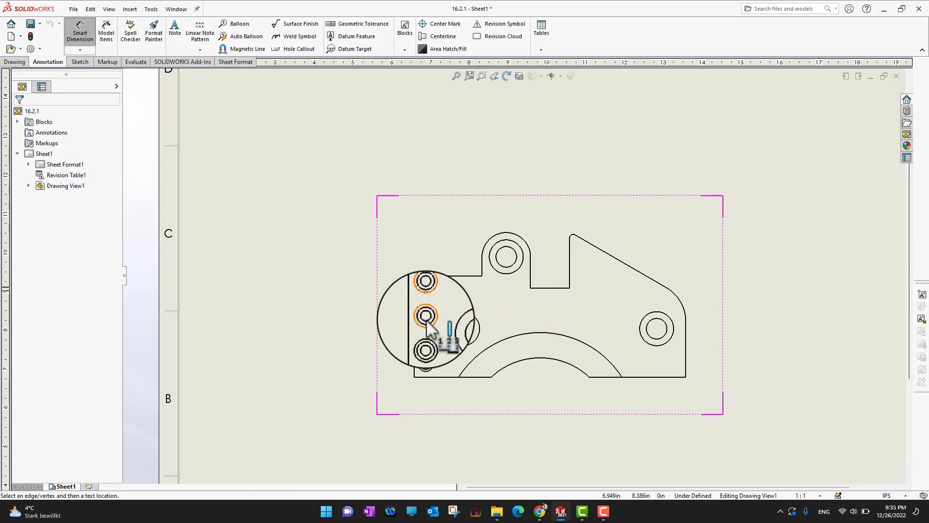
Base the left edge at 0 and add ordinates 0.300, 1.250, 2.375, 3.000, 4.000, 6.250, 7.000.
click(414, 358)
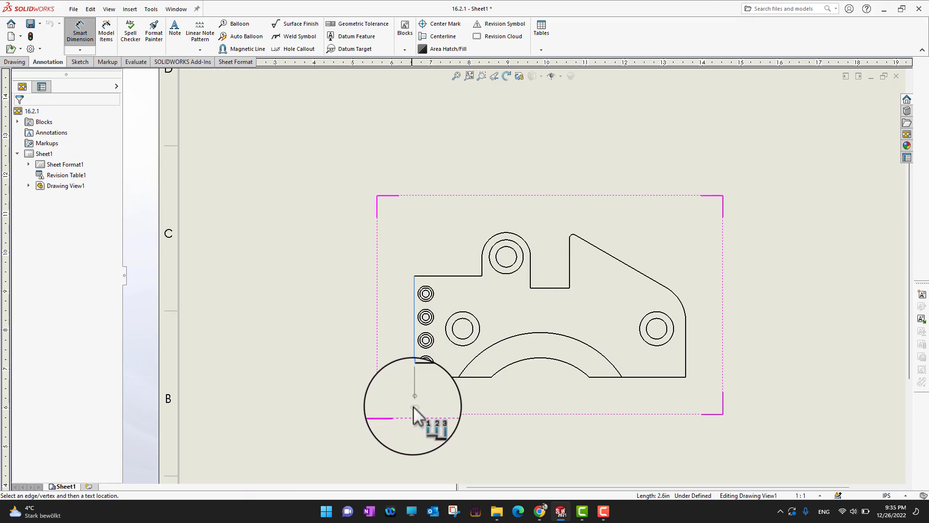
click(416, 429)
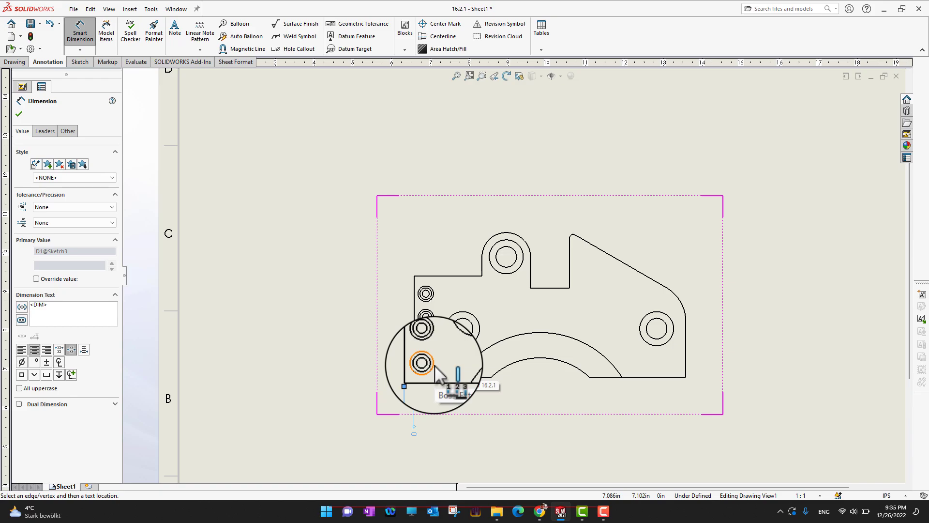
click(437, 371)
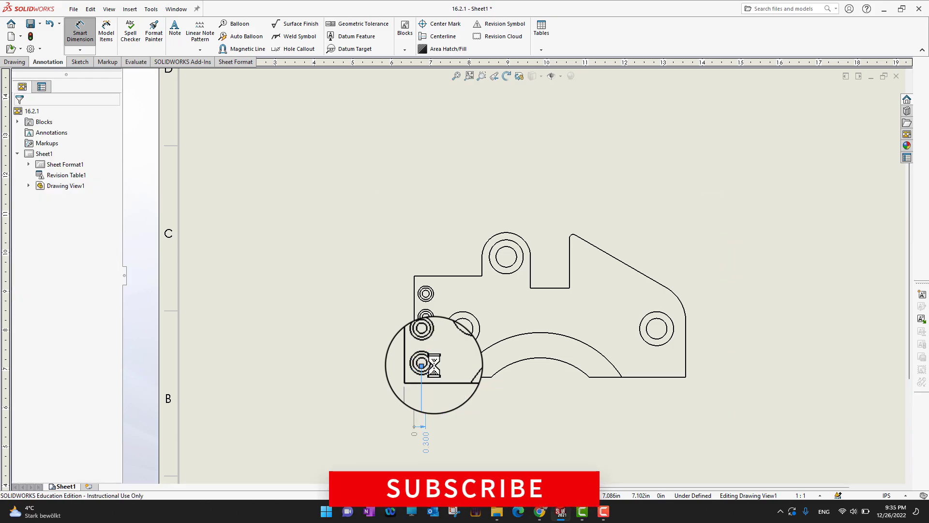
click(475, 345)
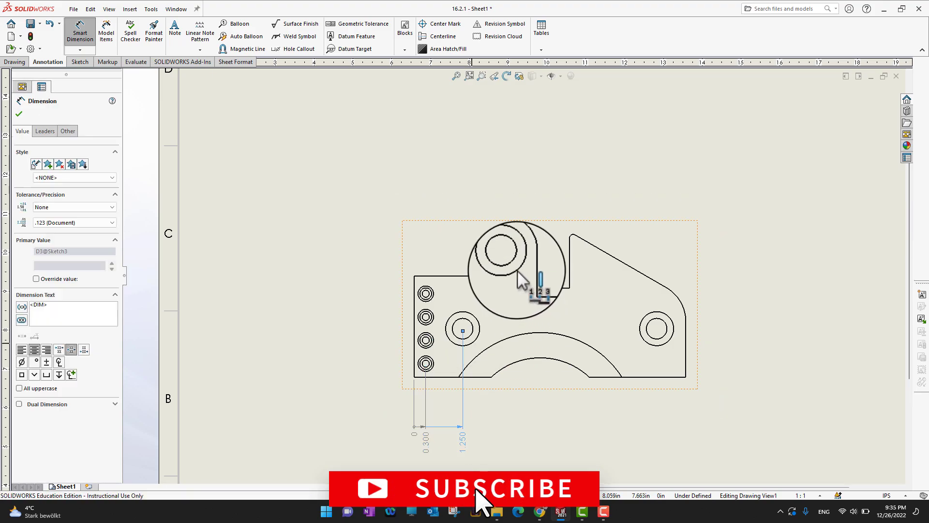
click(518, 271)
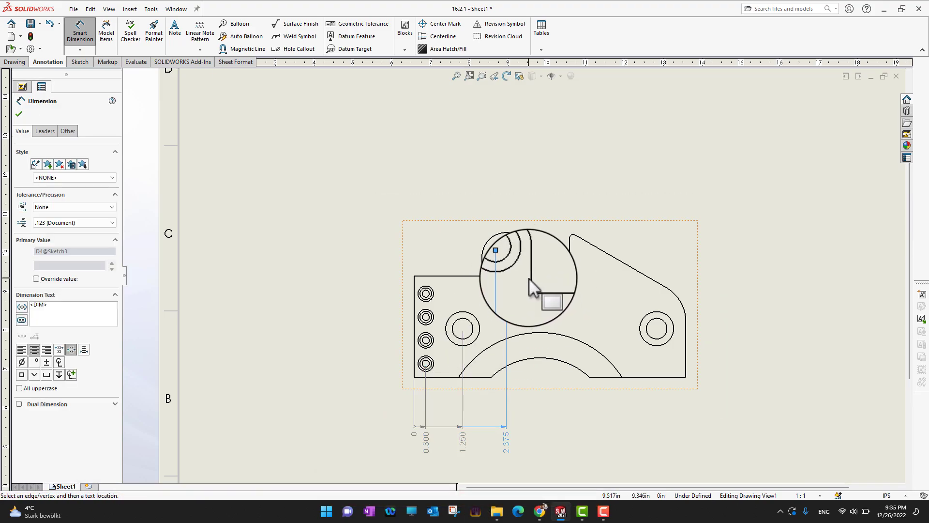
click(531, 277)
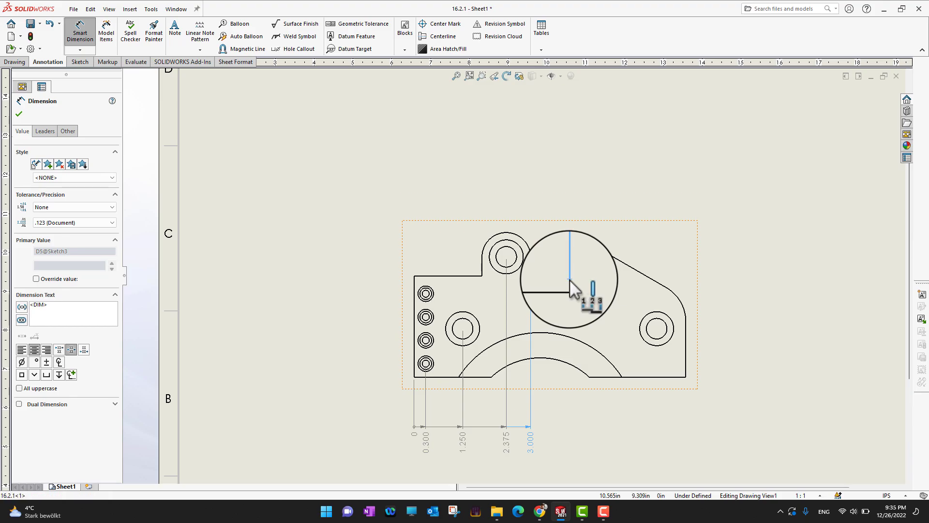
click(570, 289)
click(657, 352)
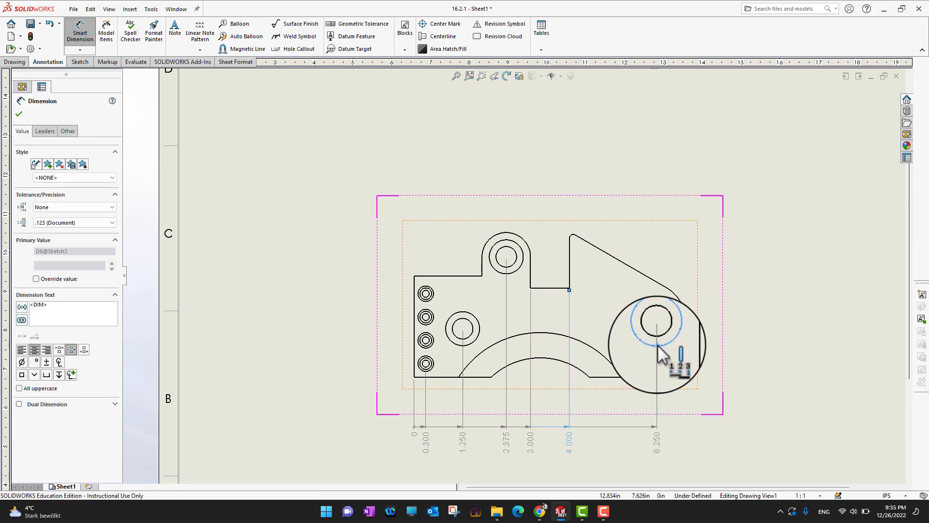
click(686, 353)
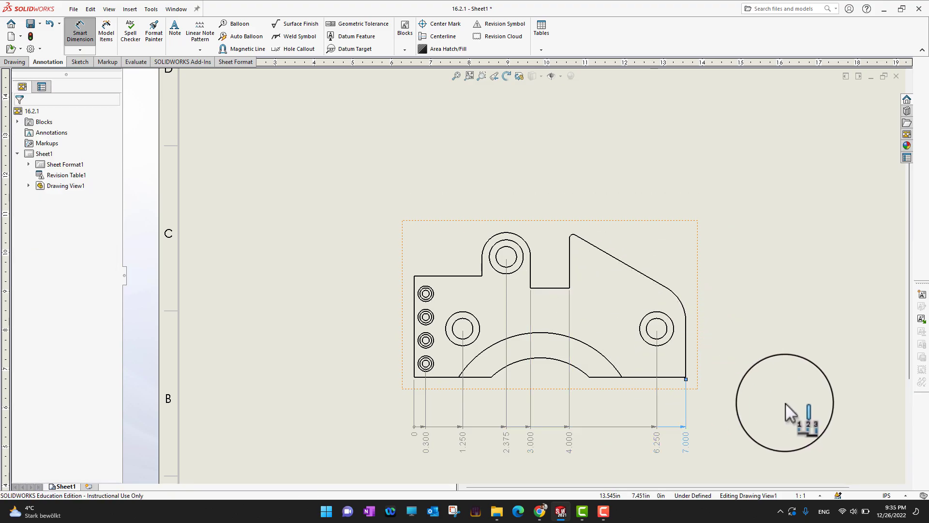
scroll(757, 405, down, 2)
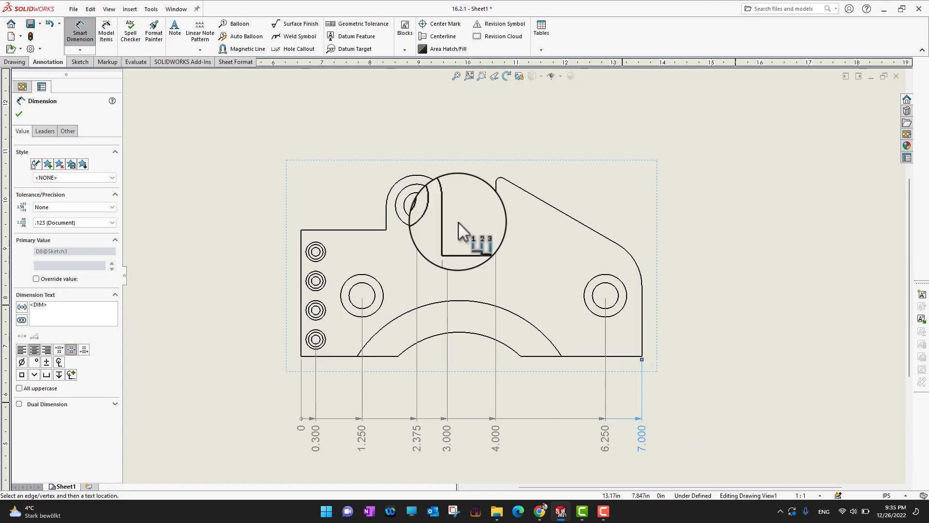
Finish the ordinate chain and delete the 6.250 dimension.
click(20, 115)
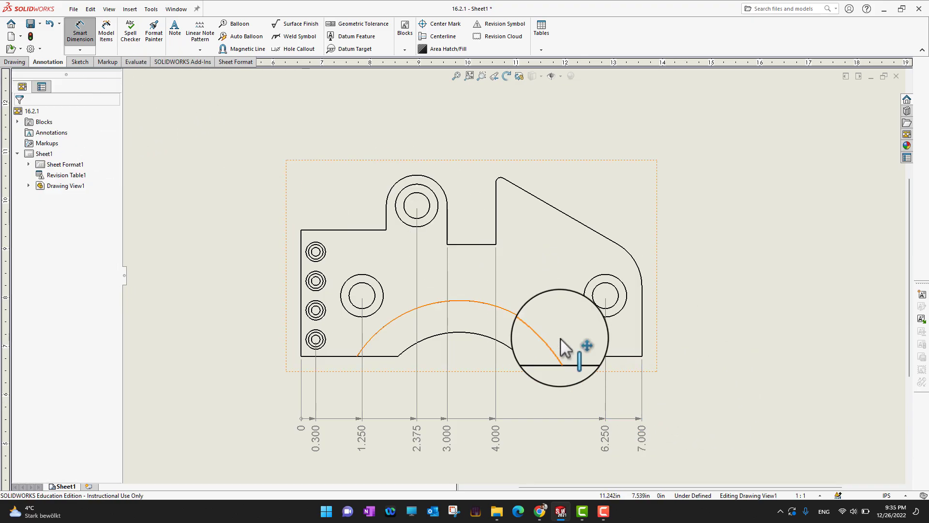
click(607, 437)
key(Delete)
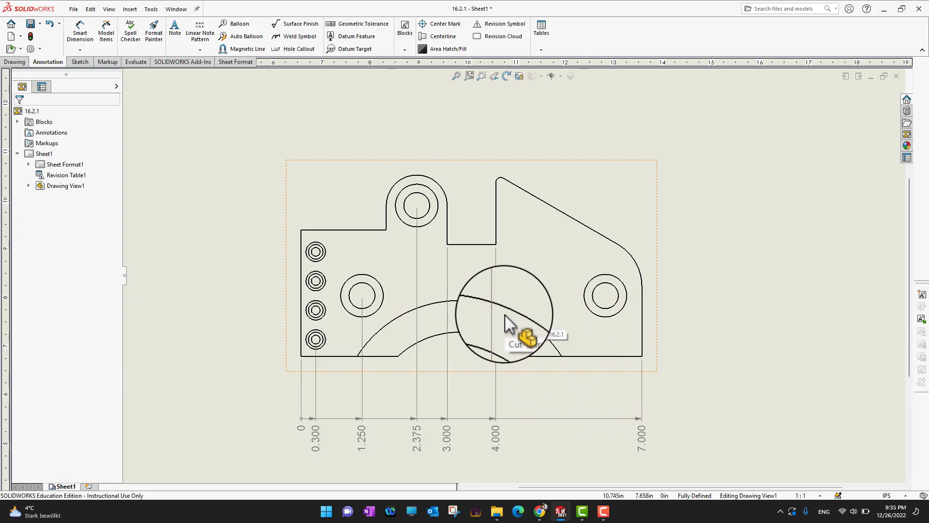
Re-add the 6.250 right-hole ordinate using Add To Ordinate on the 4.000 dimension.
click(499, 439)
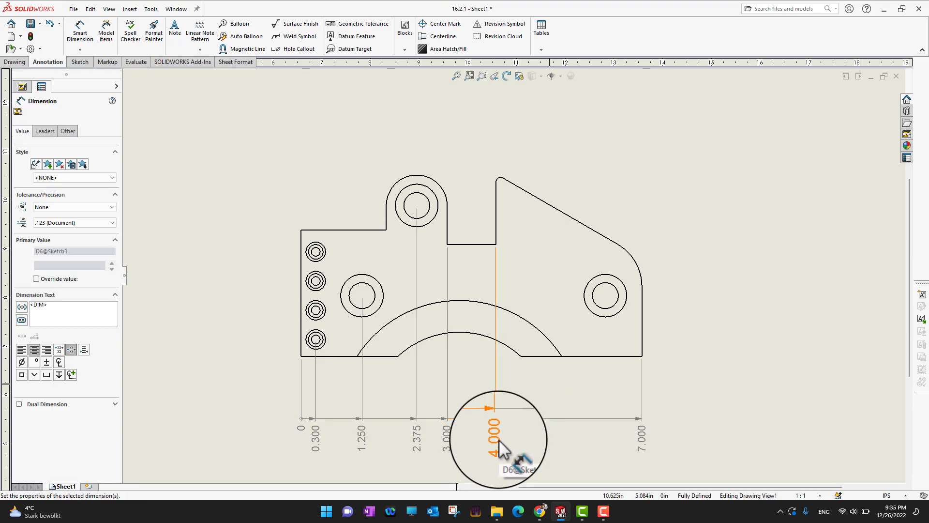
right_click(499, 439)
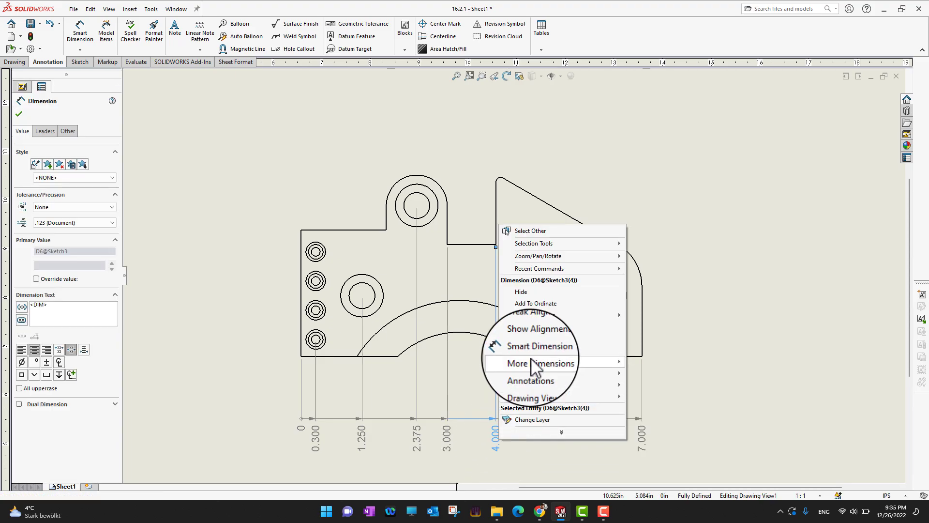
click(554, 306)
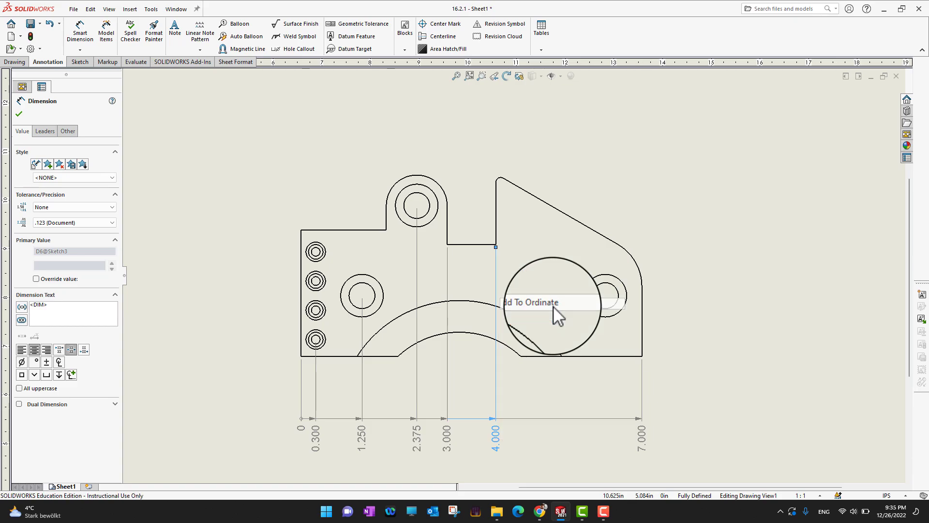
click(614, 314)
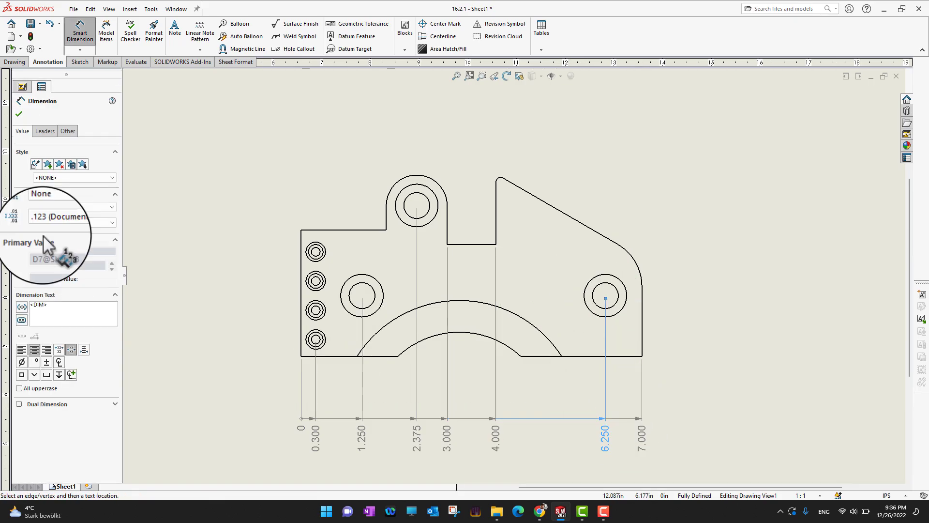
click(19, 114)
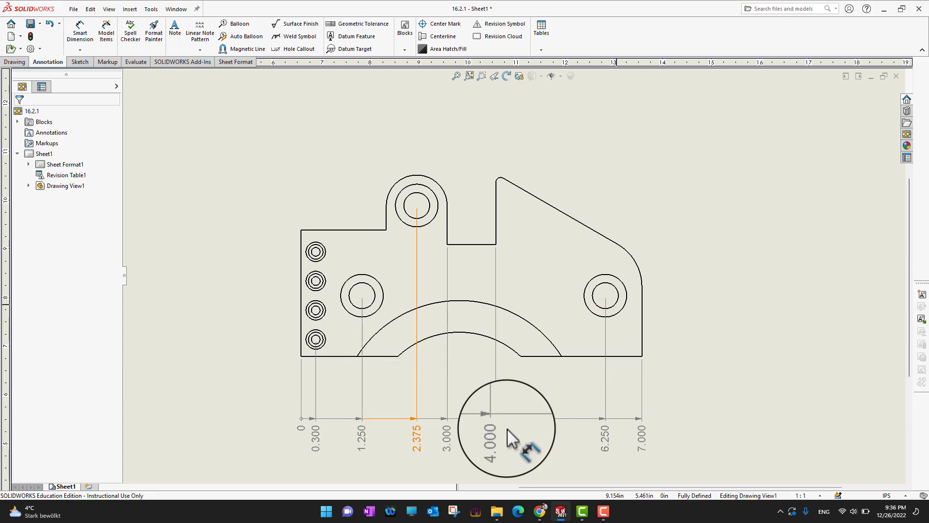
Show the Smart Dimension dropdown's list of dimension types on the Annotation tab.
click(80, 49)
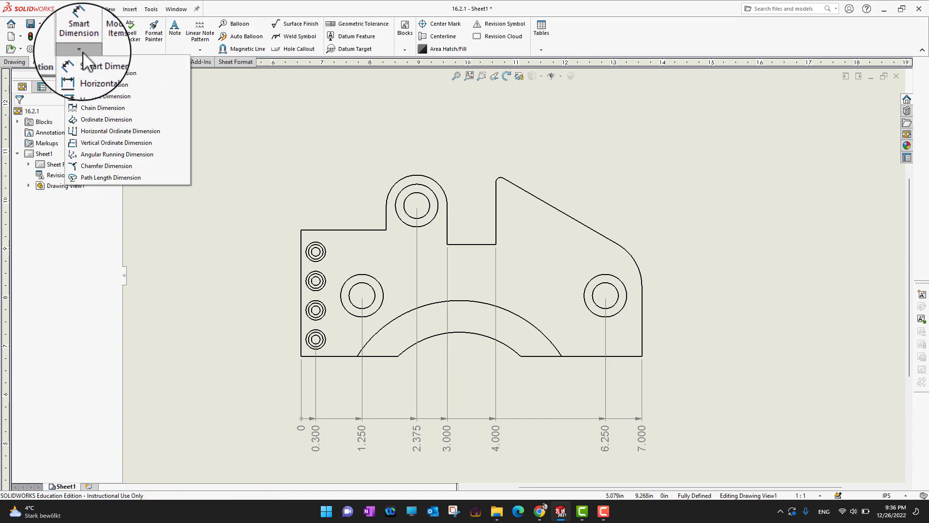
Add vertical ordinates from the bottom-edge zero: 0.350, 0.950, 1.250, 1.550, 2.150 up to 3.100.
click(107, 144)
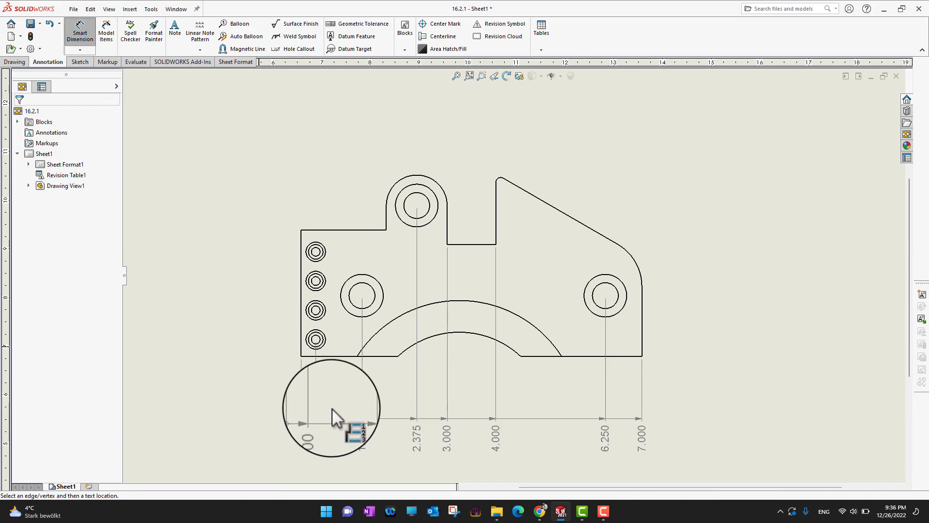
click(320, 356)
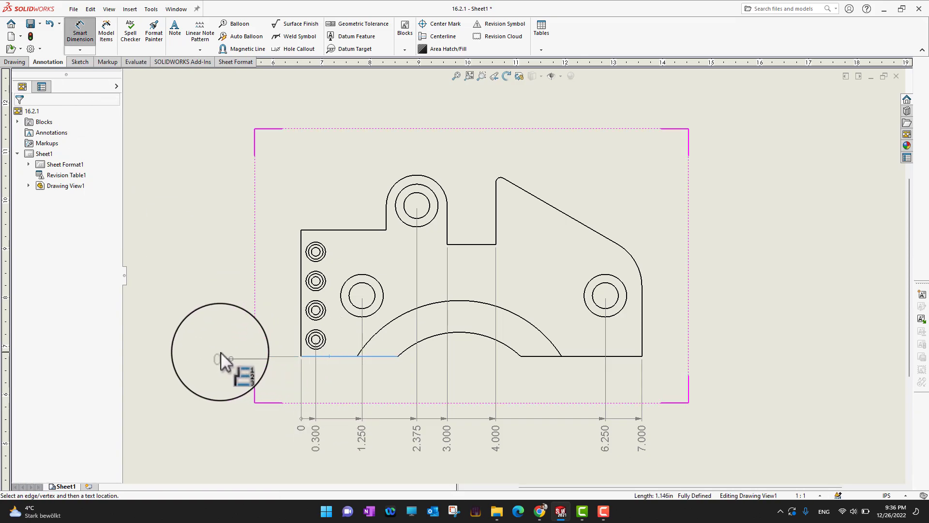
click(215, 355)
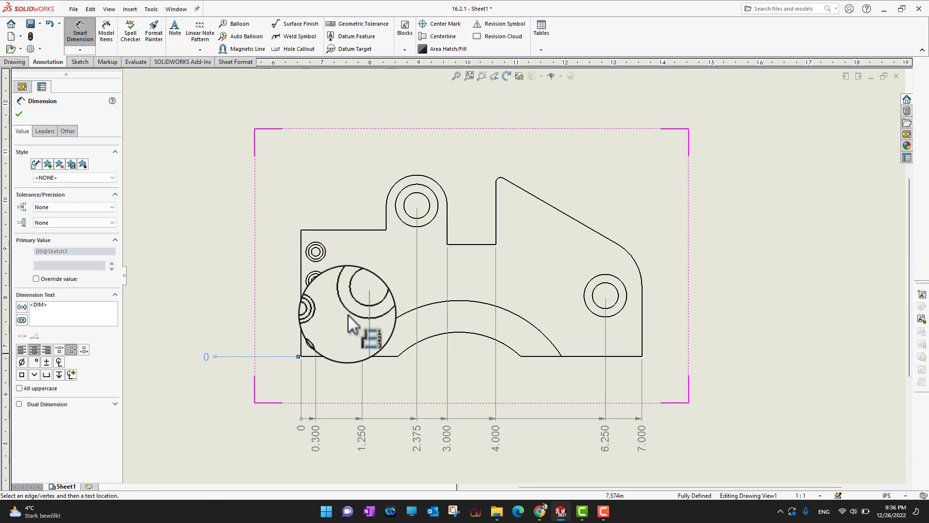
click(322, 346)
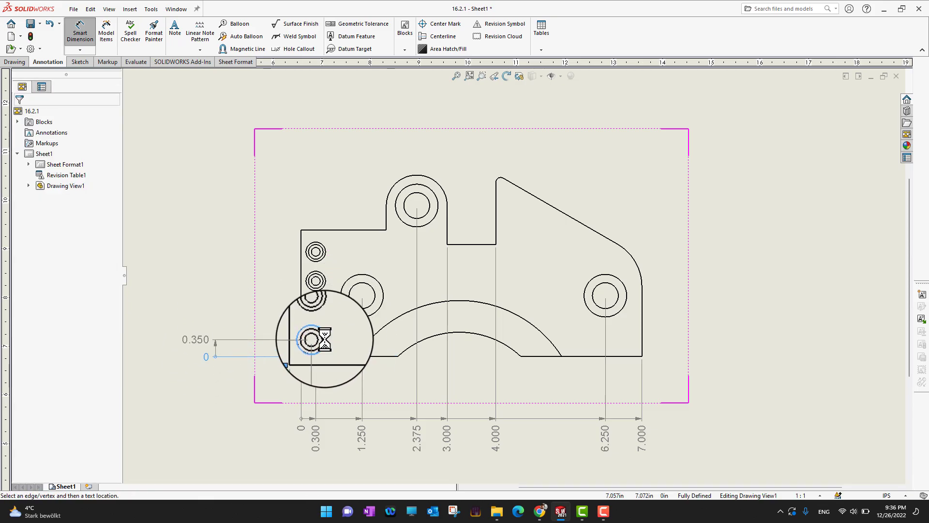
click(317, 310)
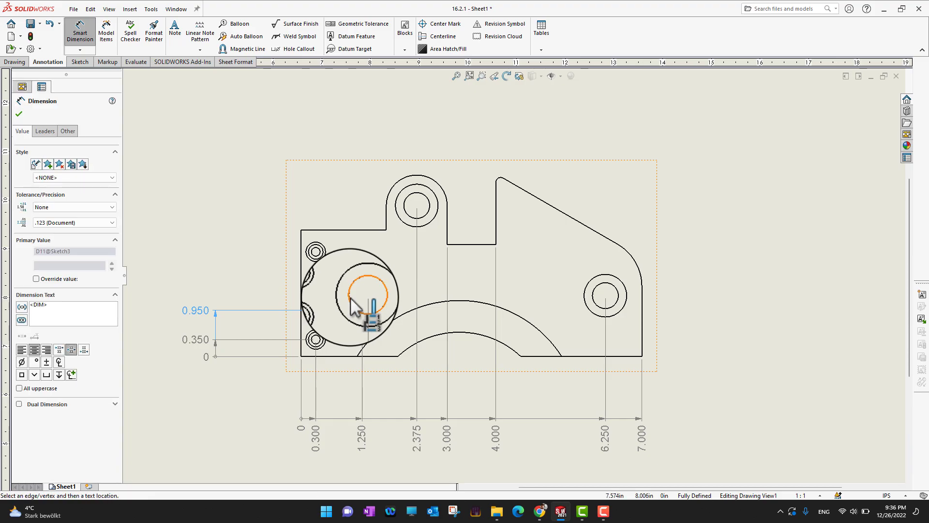
click(345, 298)
click(316, 280)
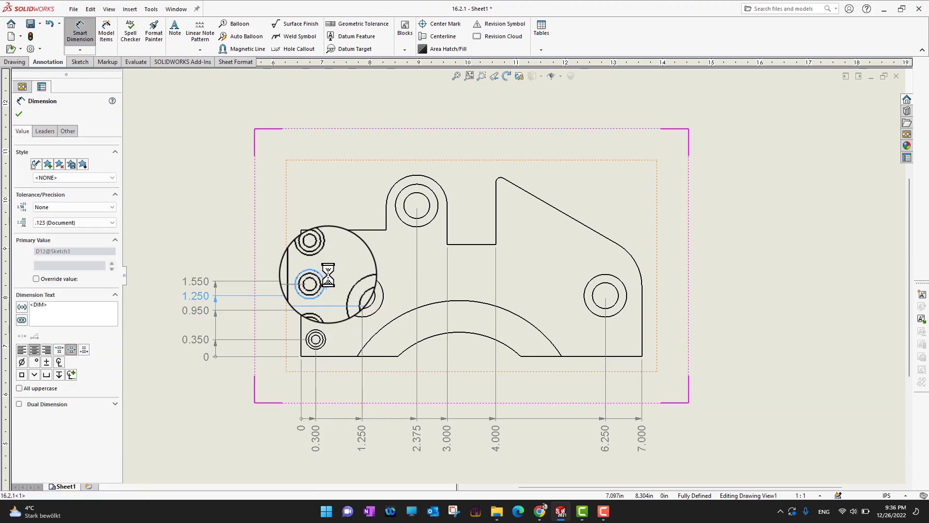
click(316, 252)
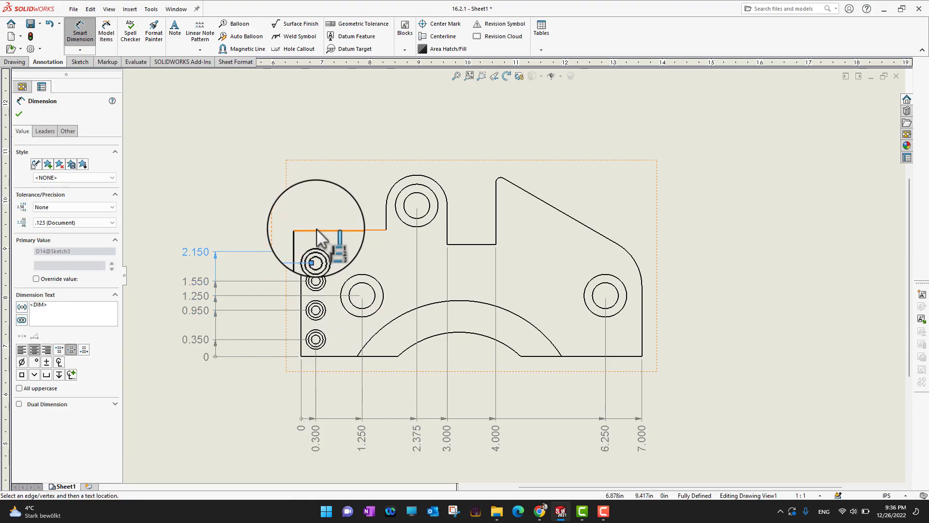
click(408, 207)
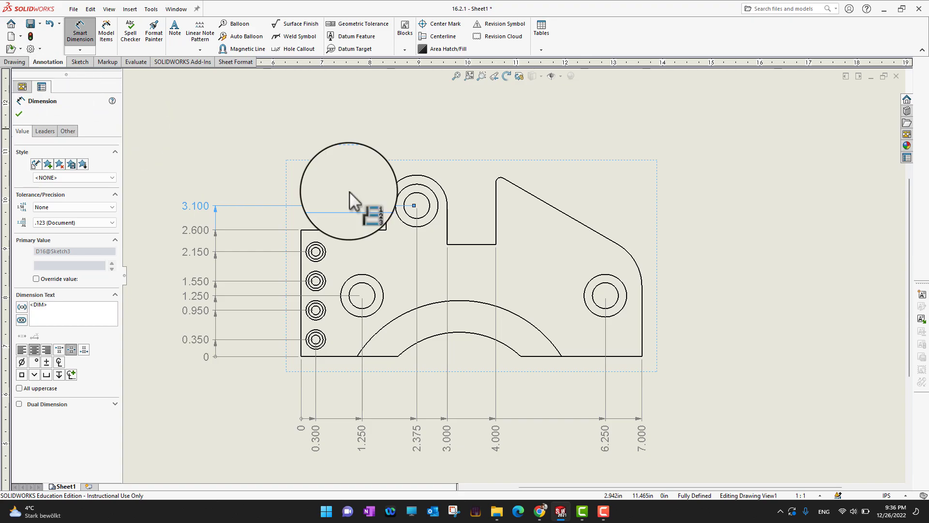
click(19, 114)
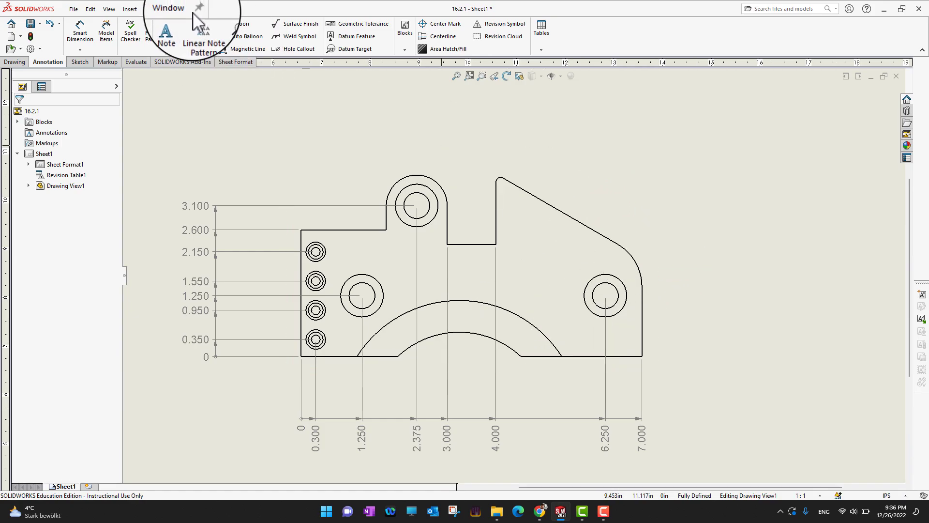
Switch to the 16.2.2 - Sheet1 flange drawing from the Window menu.
click(177, 9)
click(207, 110)
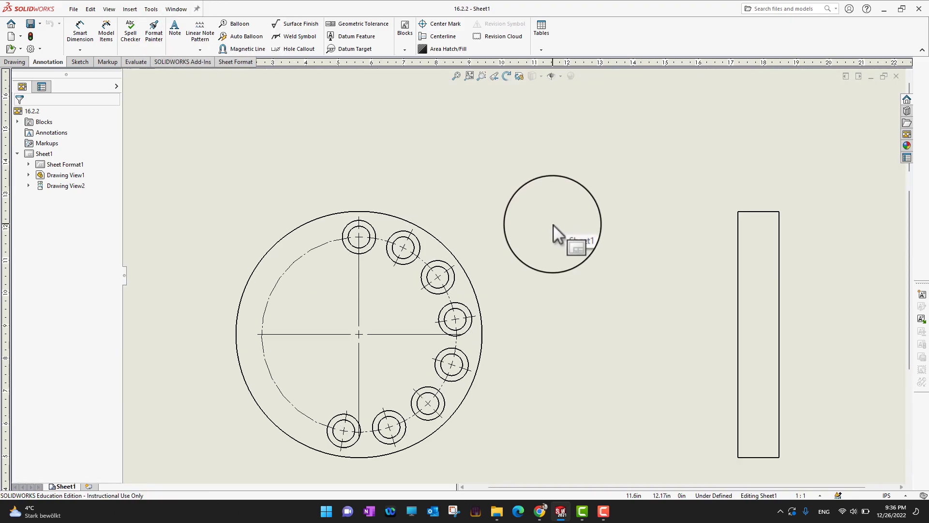
Fit the sheet, select the flange view, and choose Angular Running Dimension.
key(f)
click(504, 315)
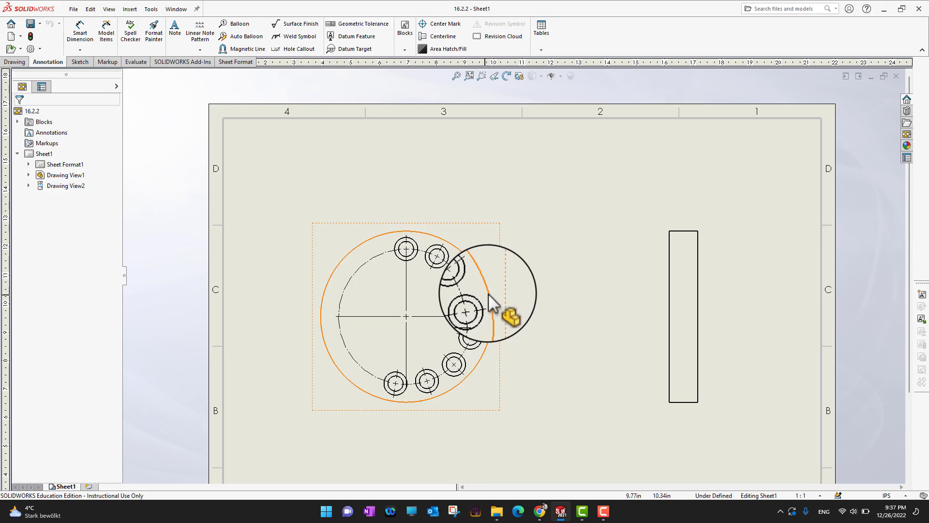
click(76, 50)
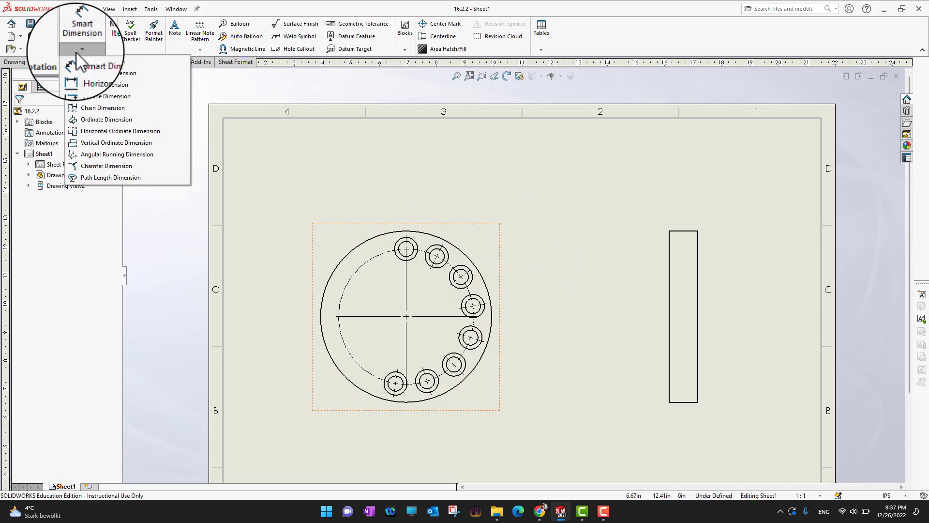
click(107, 154)
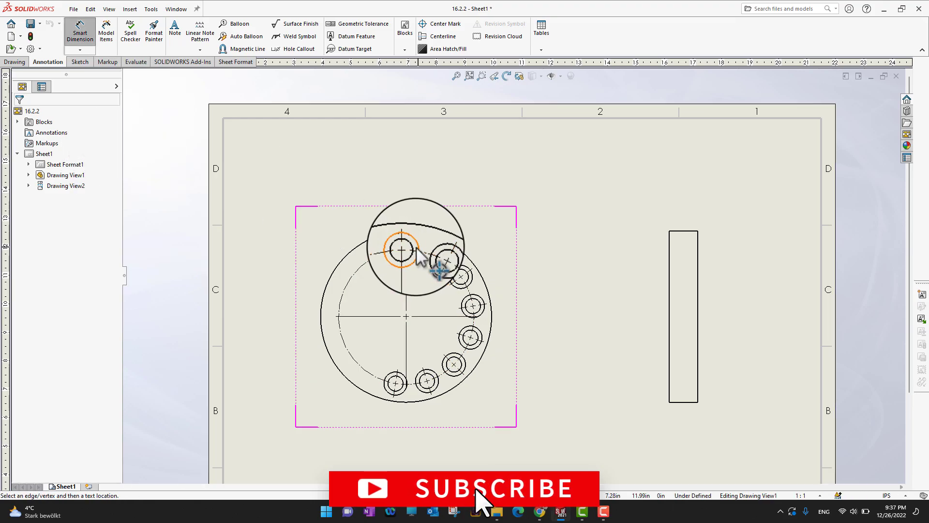
From the centre mark and top hole at 0°, dimension each bolt hole in 27.00° increments.
click(406, 272)
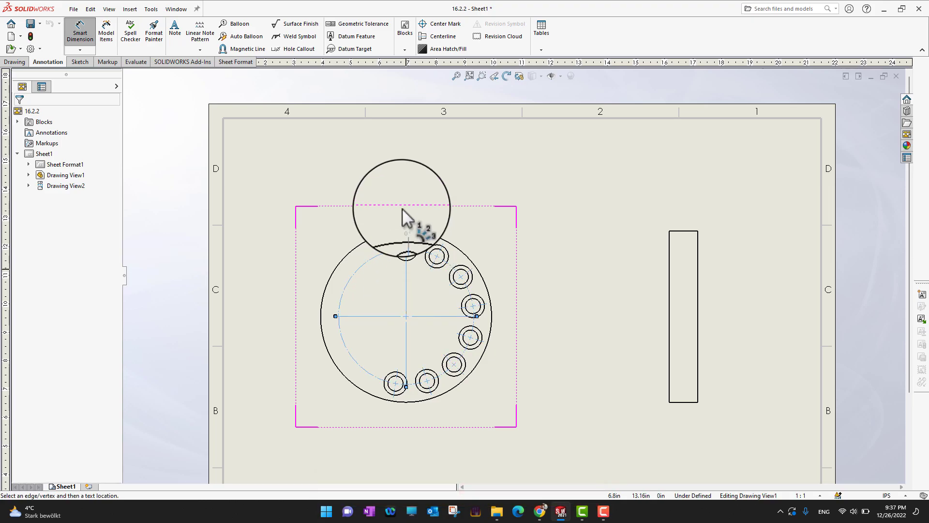
click(405, 173)
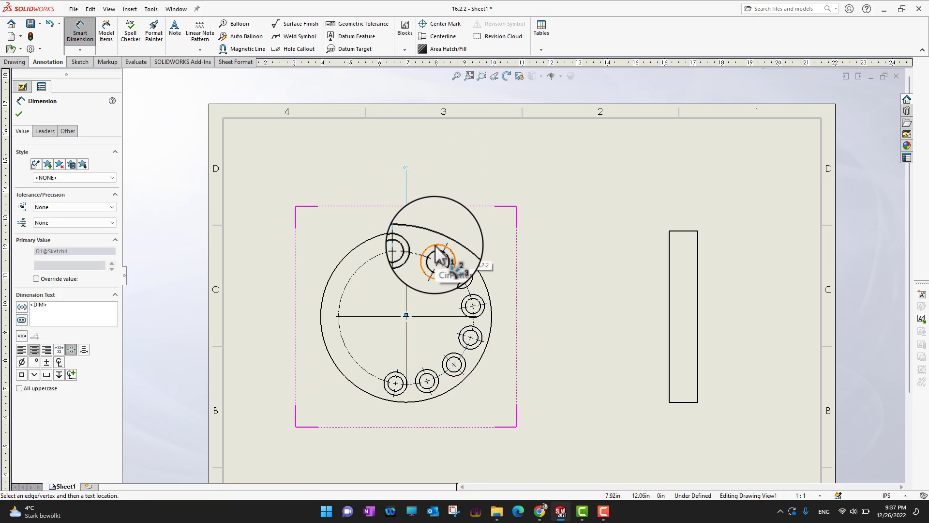
click(435, 252)
click(461, 276)
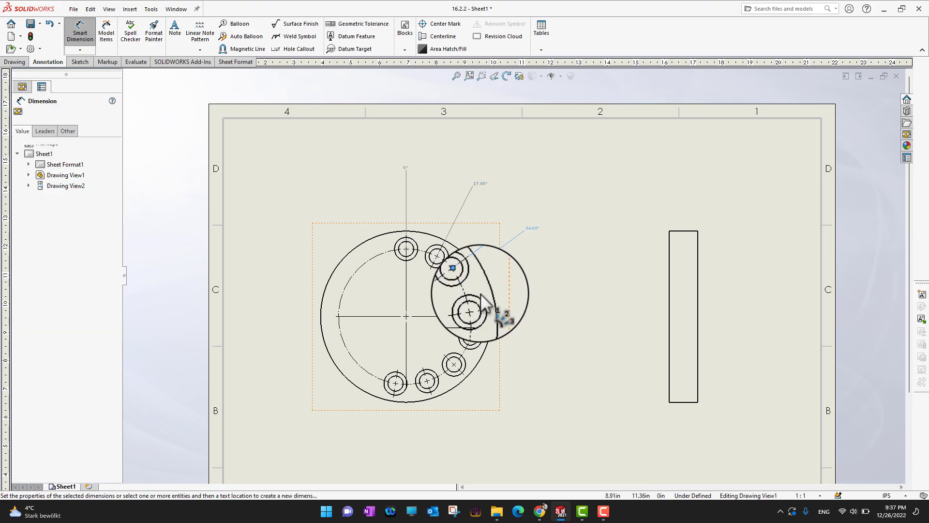
click(473, 305)
click(471, 337)
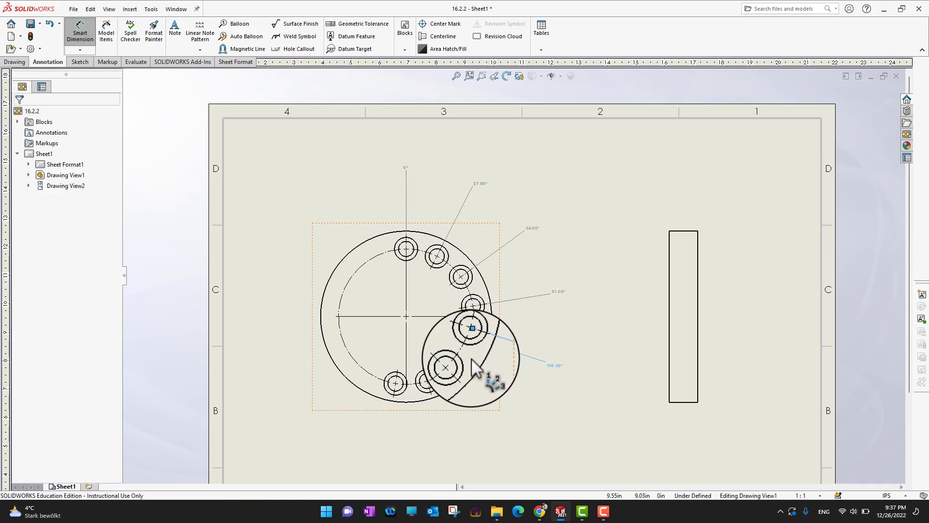
click(458, 373)
click(433, 387)
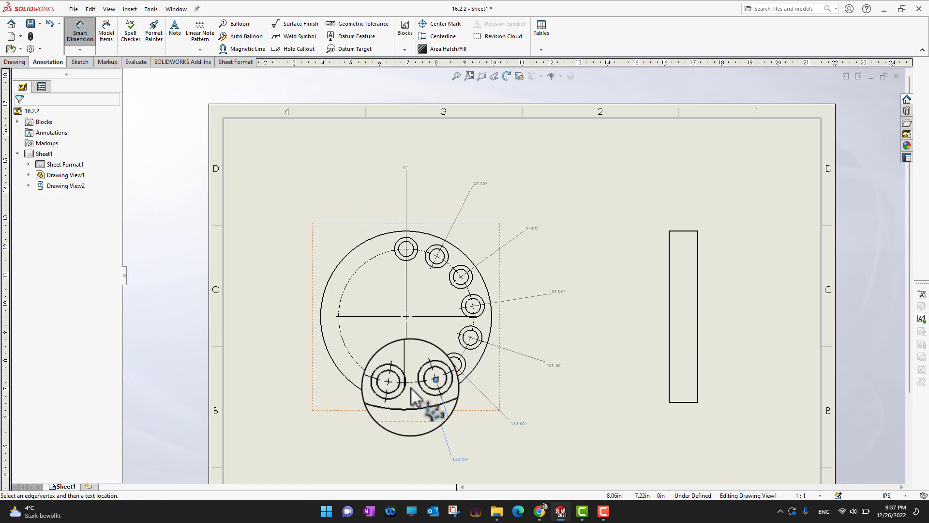
click(395, 383)
Zoom around the flange to check the 162.00° and 189.00° running dimension labels.
scroll(561, 326, down, 2)
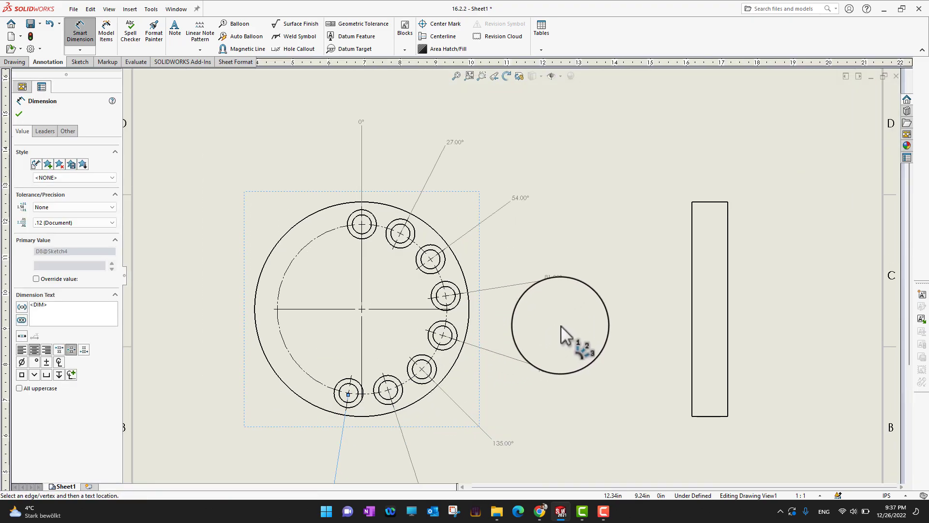
scroll(562, 326, down, 1)
scroll(562, 323, up, 1)
scroll(367, 115, up, 1)
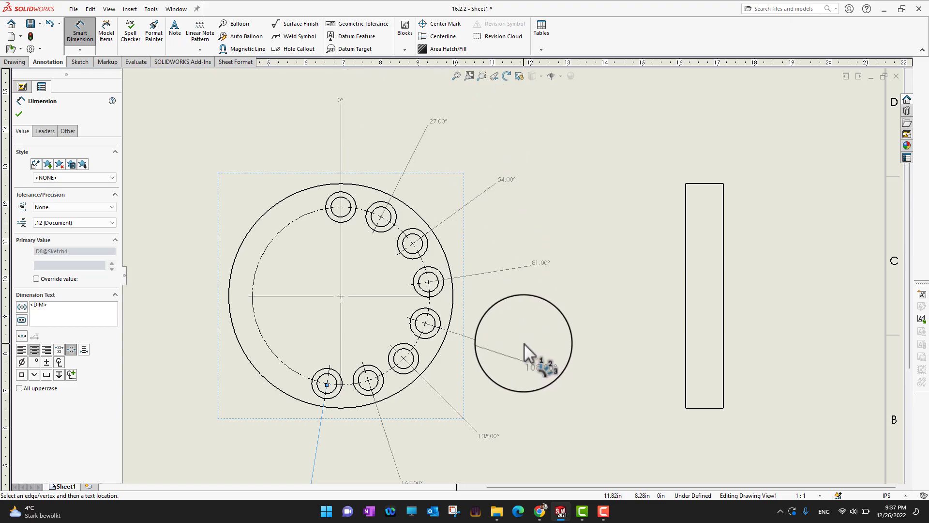
scroll(524, 344, up, 1)
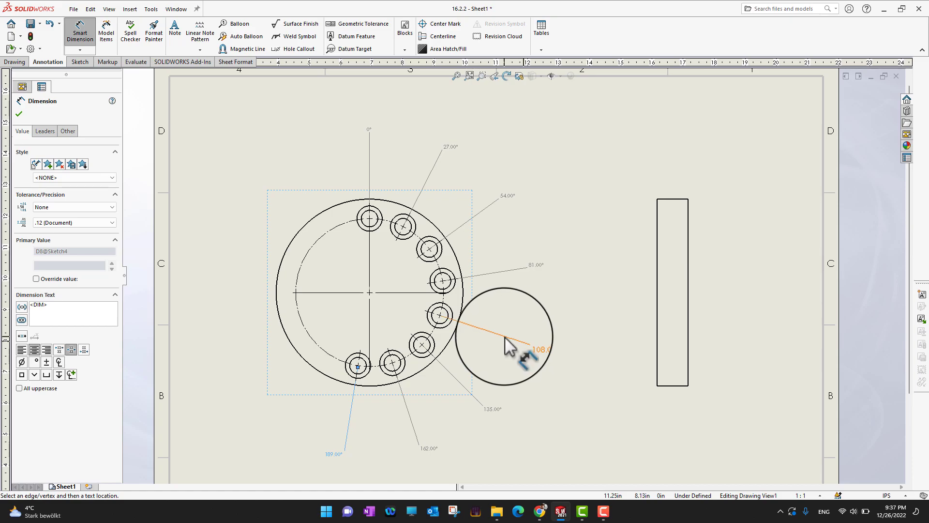
scroll(506, 345, down, 1)
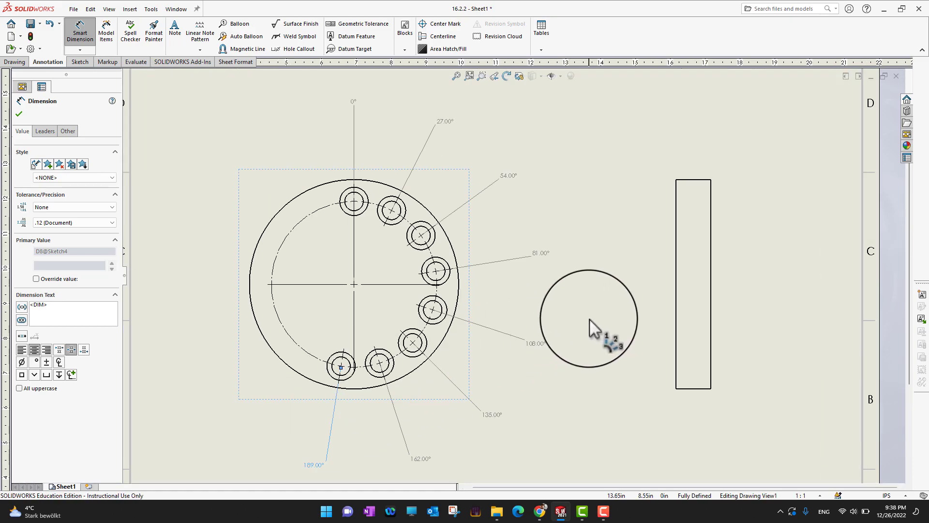
scroll(582, 319, down, 1)
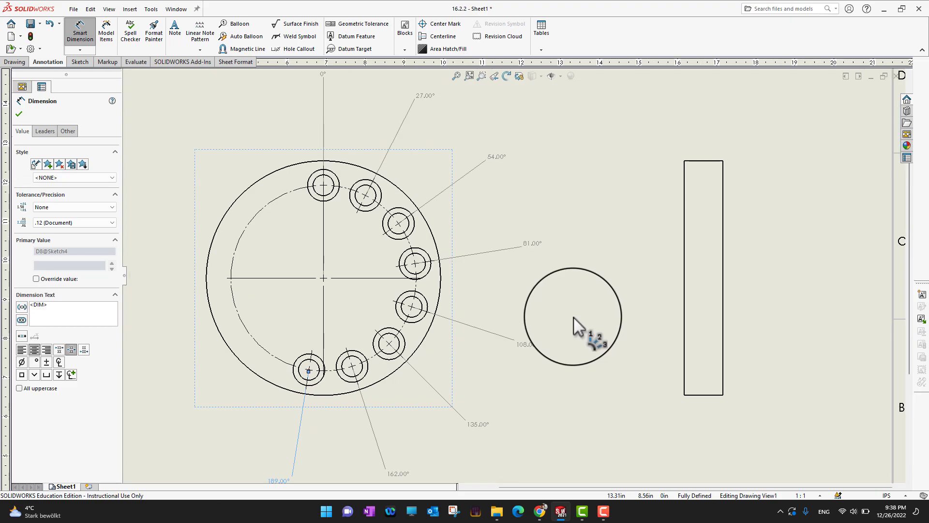
scroll(577, 326, up, 2)
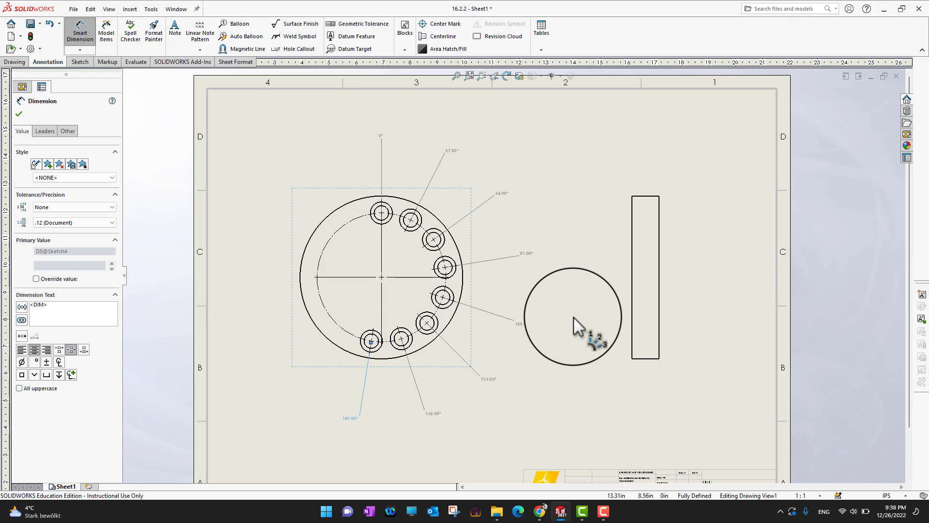
mouse_move(573, 317)
mouse_down()
mouse_move(401, 229)
mouse_move(491, 315)
mouse_move(201, 167)
mouse_move(195, 173)
mouse_up()
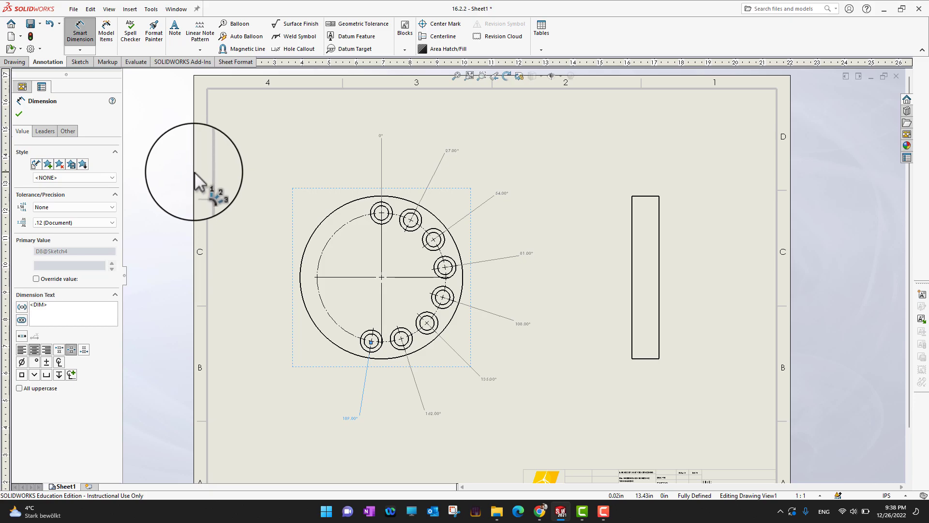